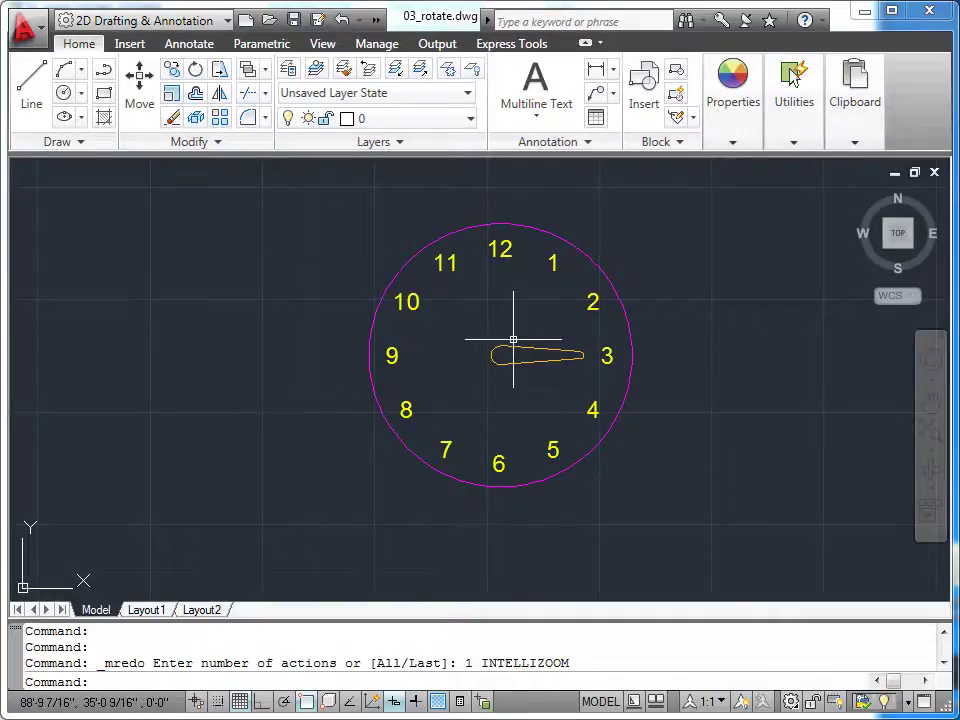
# Rotate the clock hand 45 degrees about the circle's centre so it points toward 2
pyautogui.click(195, 71)
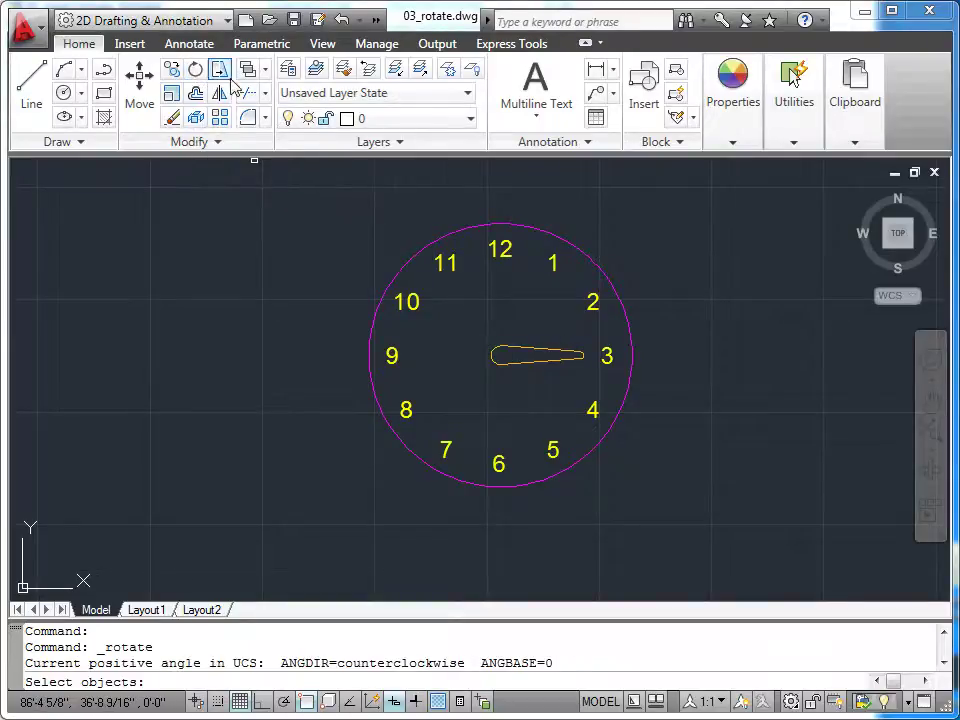
pyautogui.click(555, 347)
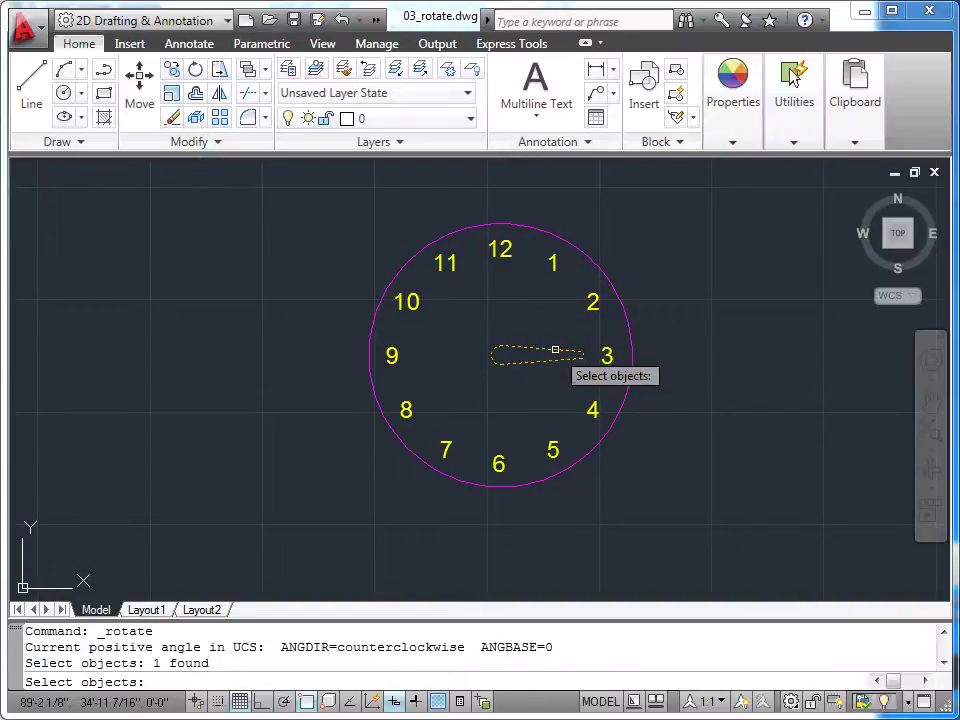
pyautogui.press('Return')
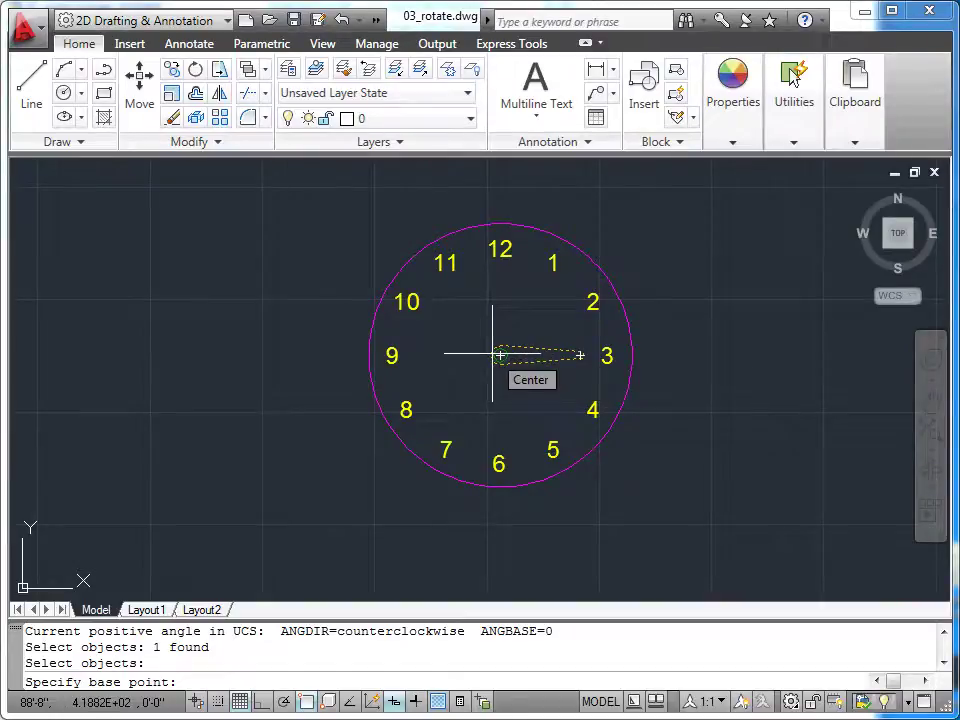
pyautogui.click(500, 355)
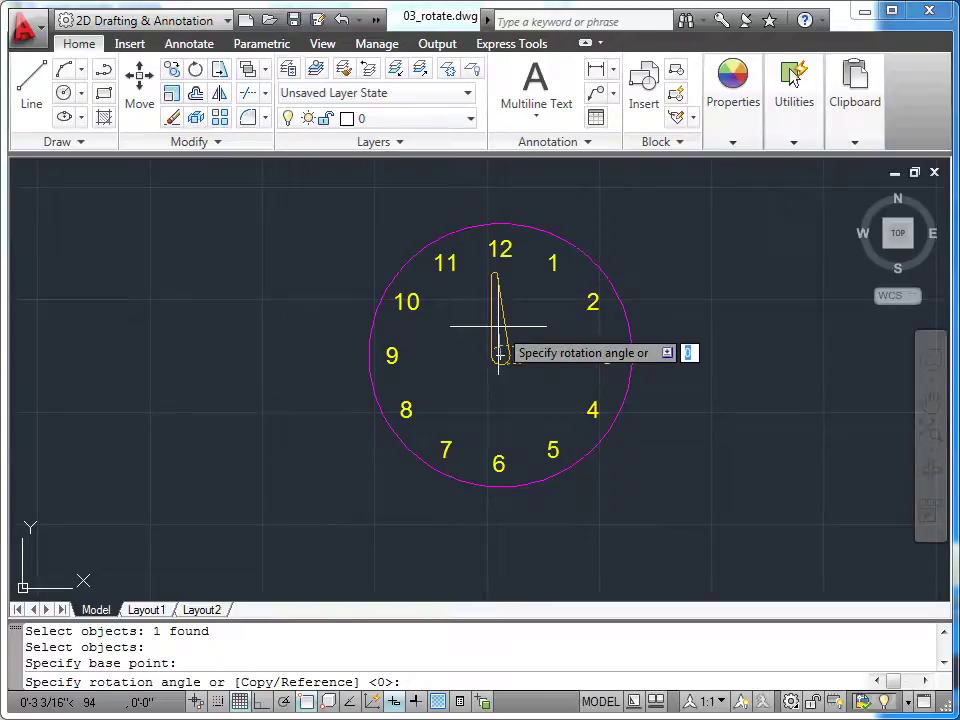
pyautogui.write('45')
pyautogui.press('Return')
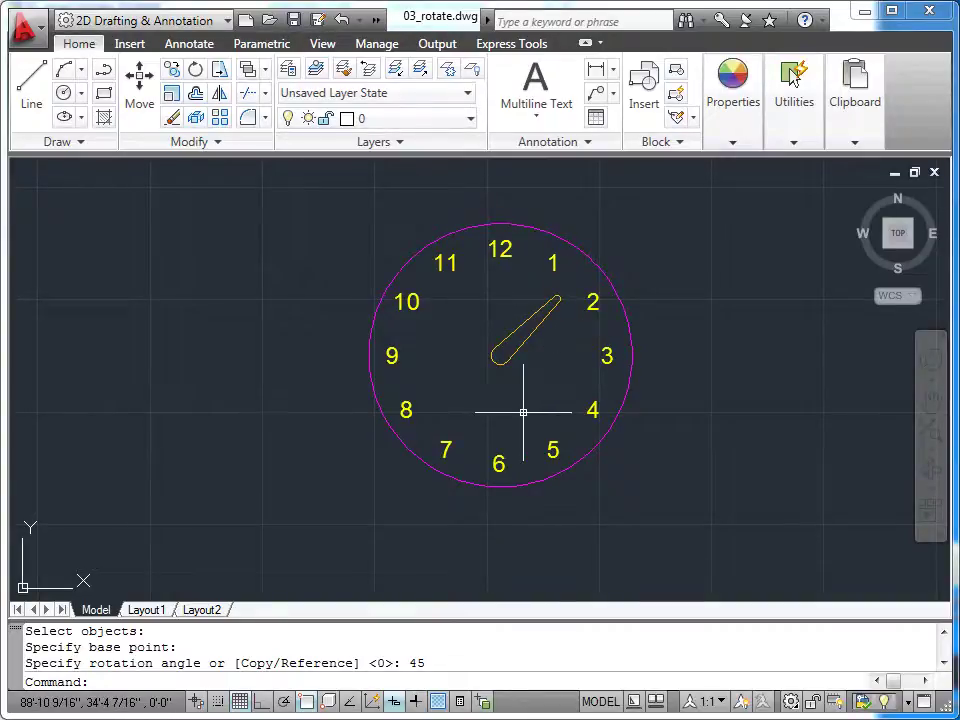
# Rotate a copy of the clock hand -65 degrees about the centre, keeping the original
pyautogui.click(195, 70)
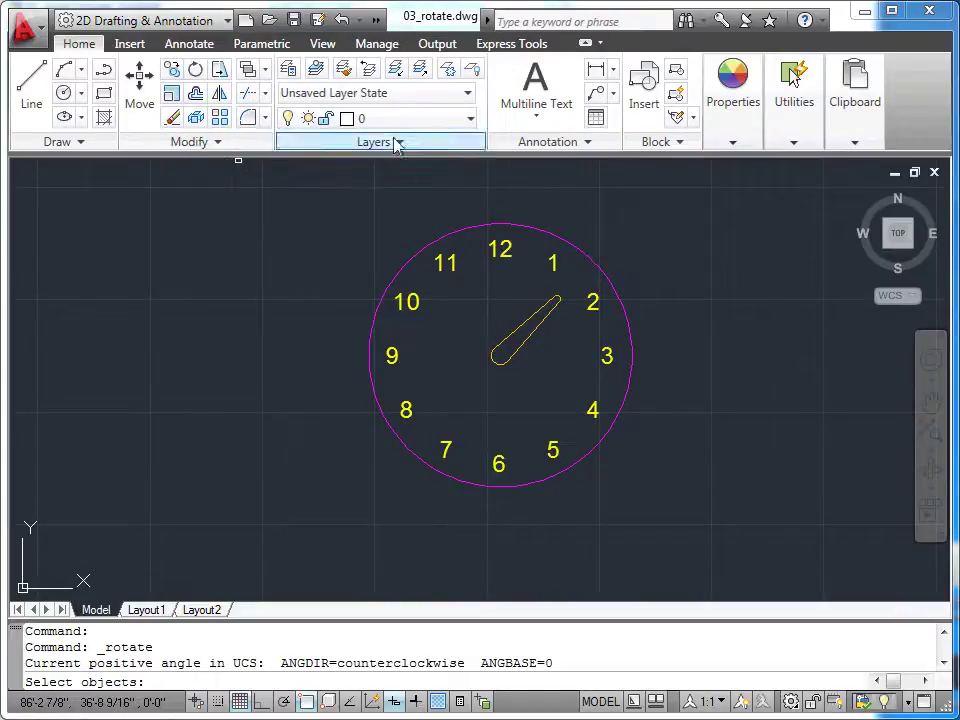
pyautogui.click(538, 312)
pyautogui.press('Return')
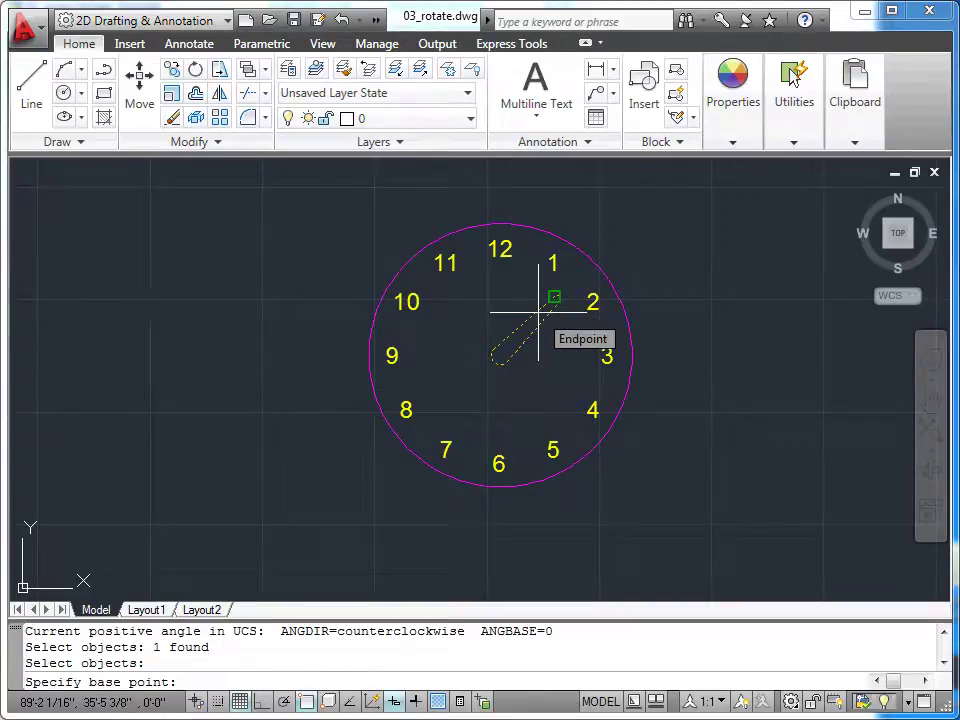
pyautogui.click(500, 355)
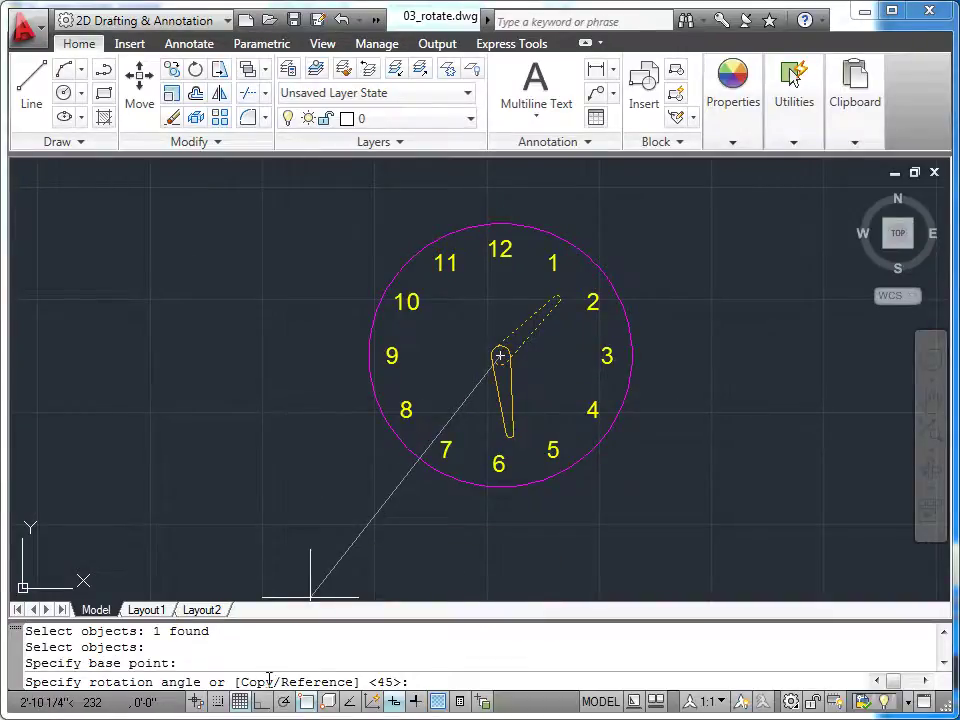
pyautogui.rightClick(467, 361)
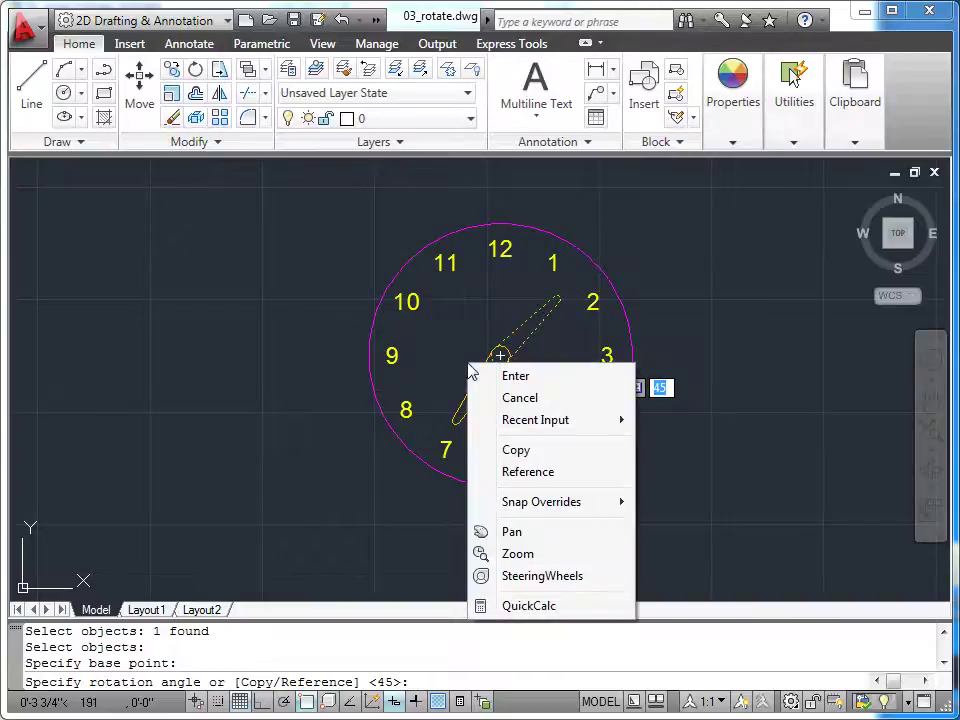
pyautogui.click(515, 450)
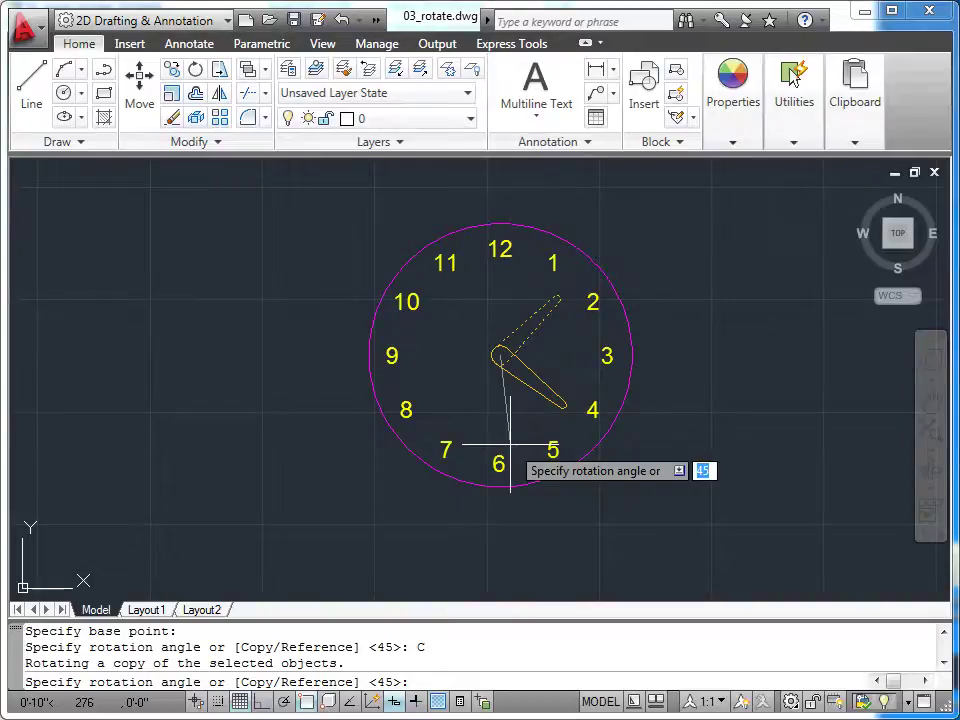
pyautogui.write('-65')
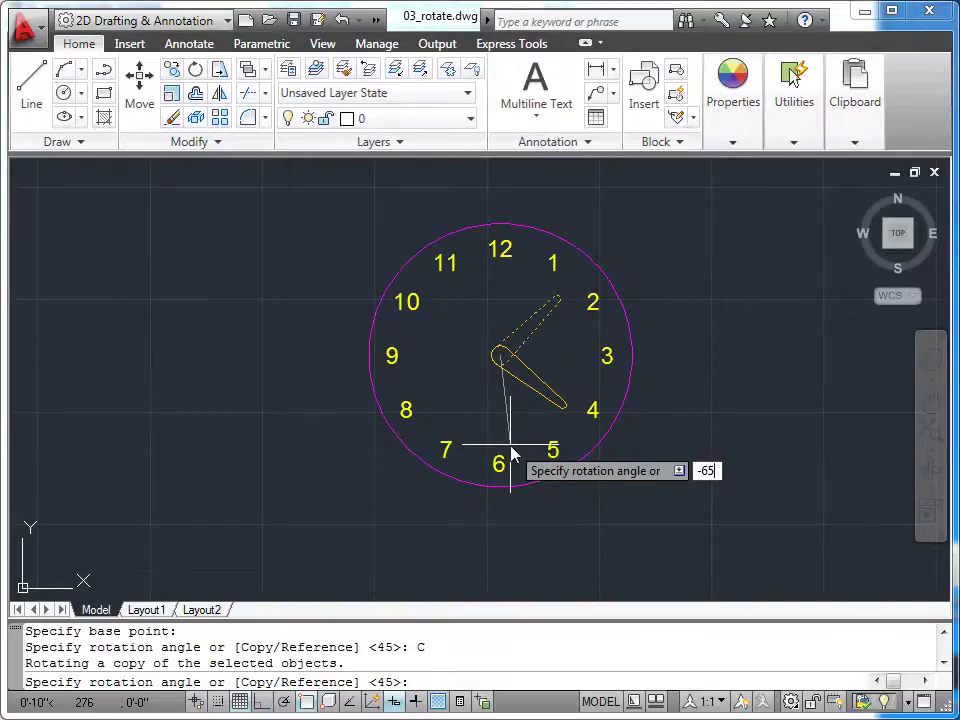
pyautogui.press('Return')
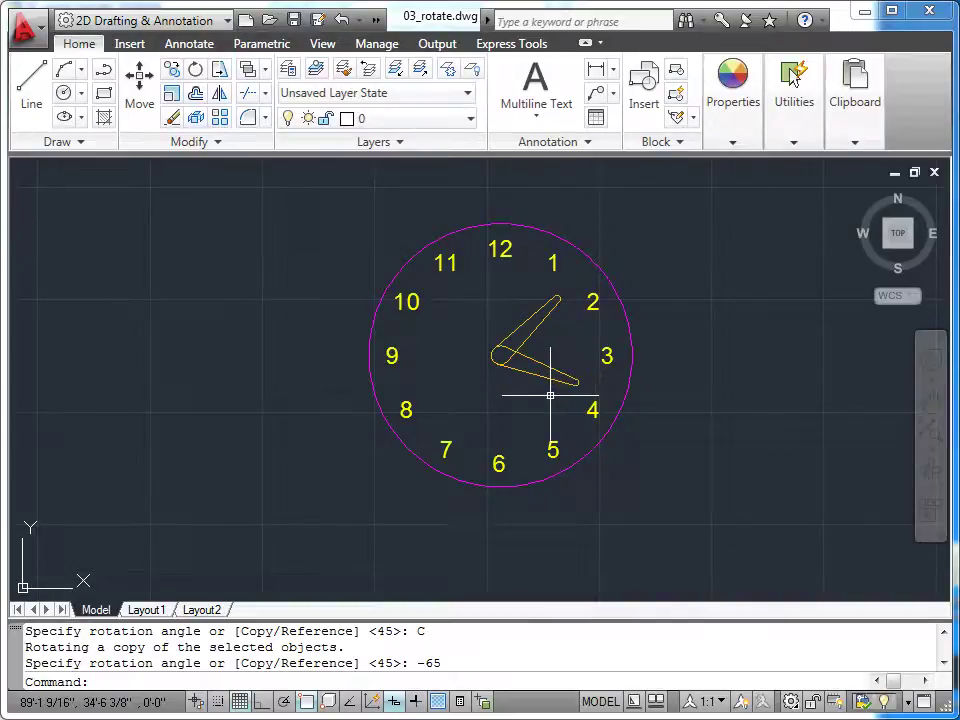
# Rotate the desk chair -90 degrees about its middle so it faces the L-shaped desk
pyautogui.scroll(-6, 311, 371)
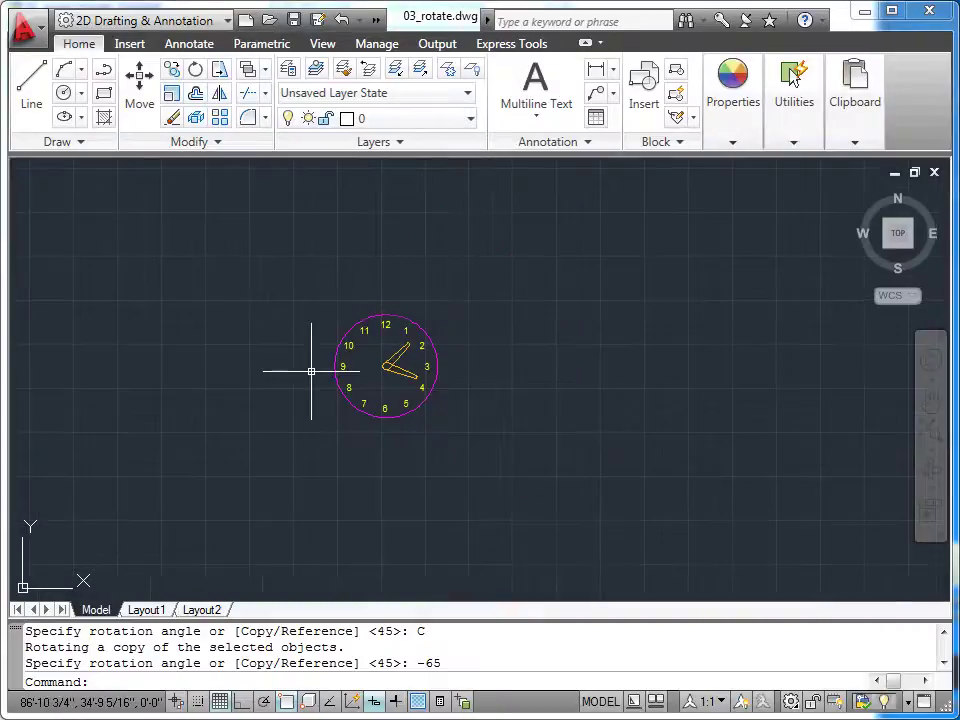
pyautogui.moveTo(214, 413)
pyautogui.mouseDown(button='middle')
pyautogui.moveTo(579, 461)
pyautogui.moveTo(748, 426)
pyautogui.mouseUp(button='middle')
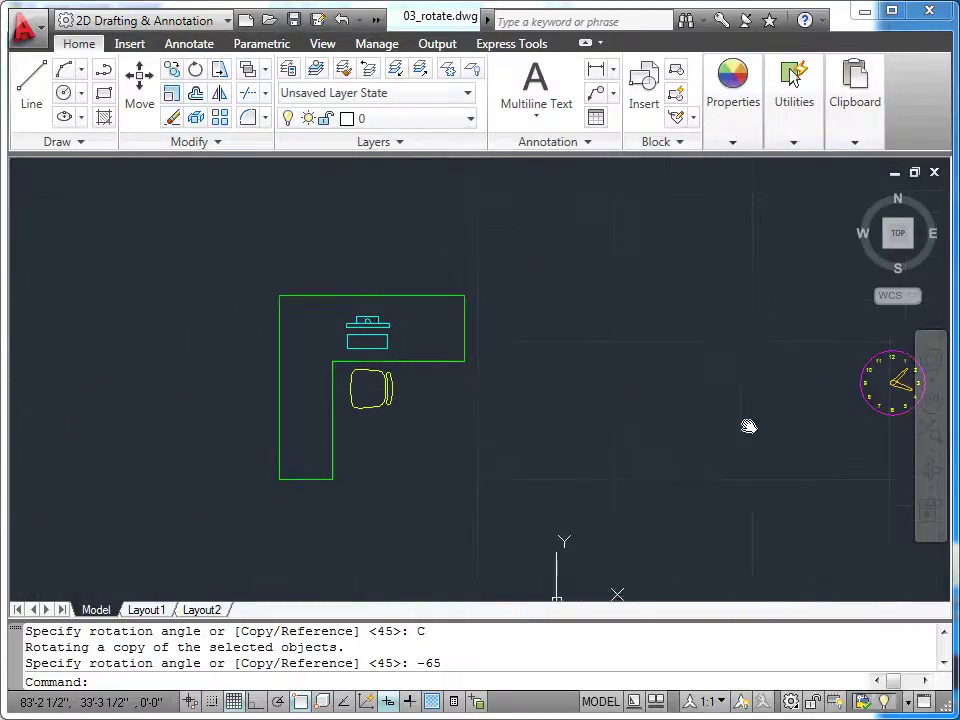
pyautogui.moveTo(533, 428)
pyautogui.mouseDown(button='middle')
pyautogui.moveTo(774, 437)
pyautogui.moveTo(772, 467)
pyautogui.mouseUp(button='middle')
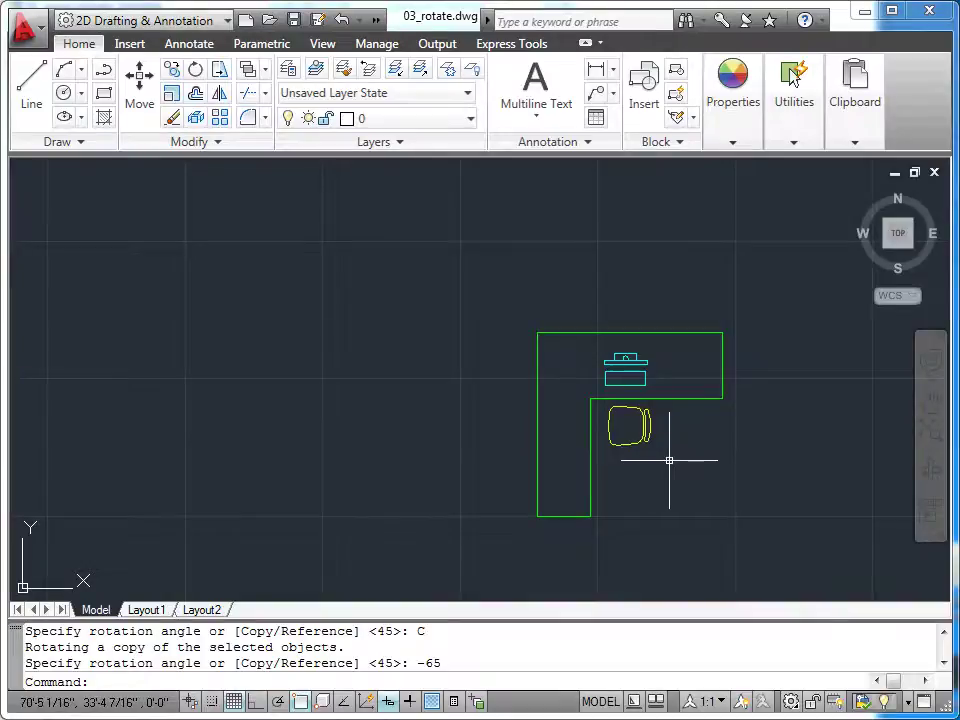
pyautogui.click(196, 70)
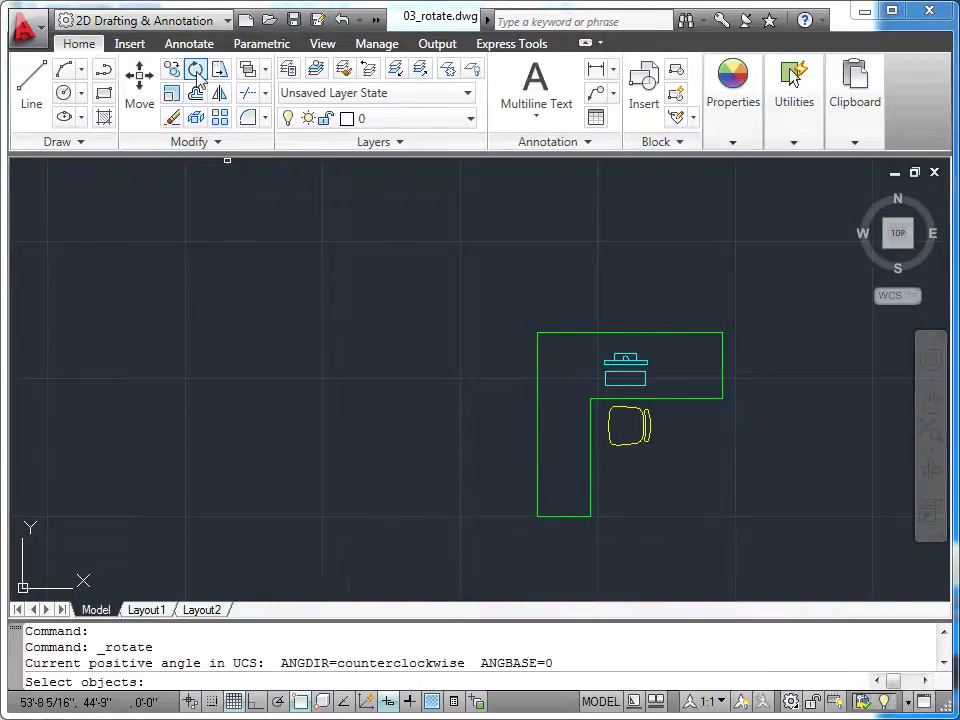
pyautogui.click(622, 408)
pyautogui.press('Return')
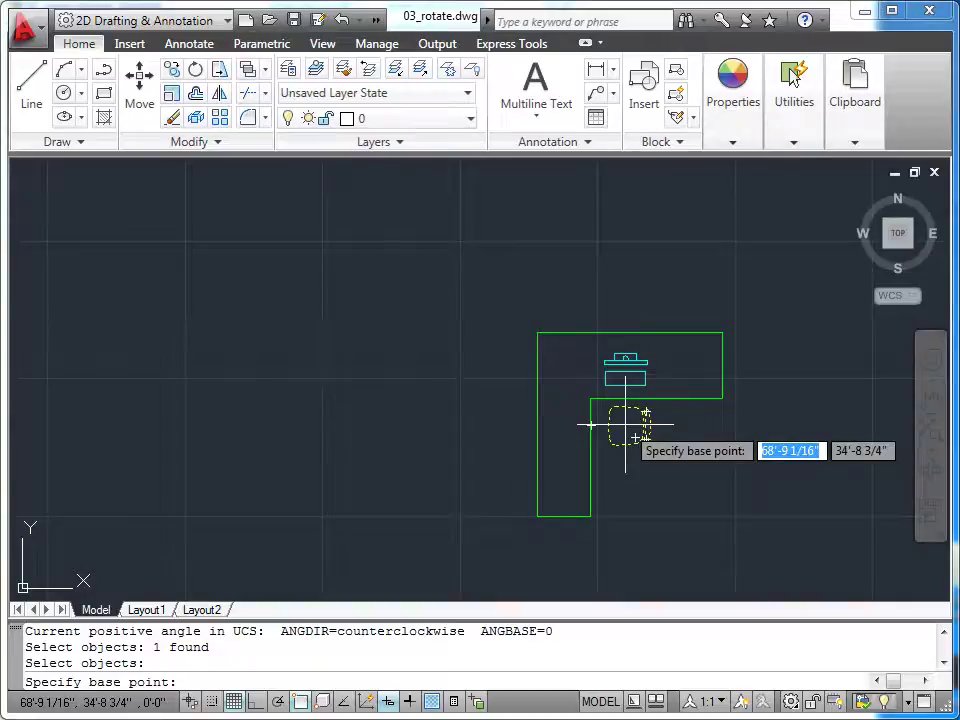
pyautogui.click(626, 426)
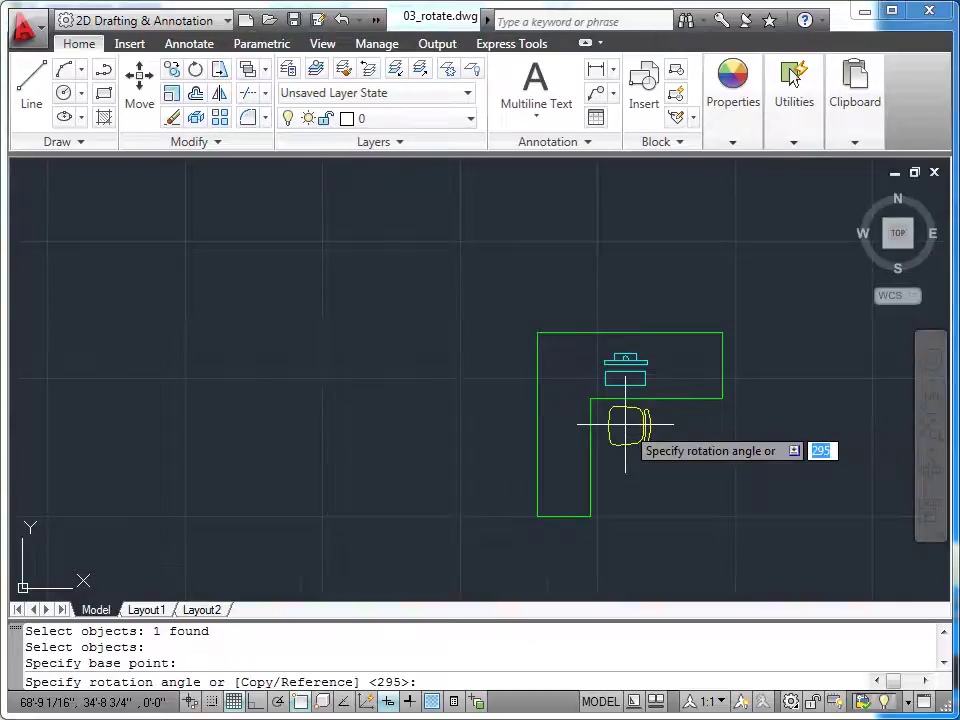
pyautogui.write('-90')
pyautogui.press('Return')
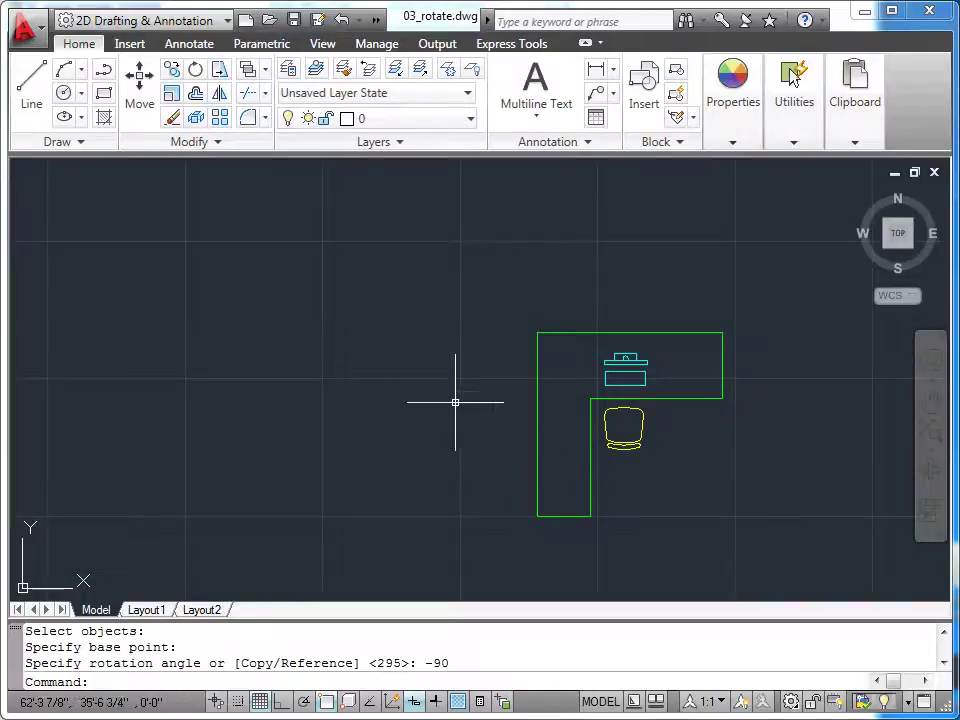
# Rotate a copy of the desk, chair and monitor 90° about the desk's top-left corner
pyautogui.scroll(-3, 420, 389)
pyautogui.moveTo(420, 390); pyautogui.dragTo(457, 450, button='middle')
pyautogui.scroll(2, 457, 448)
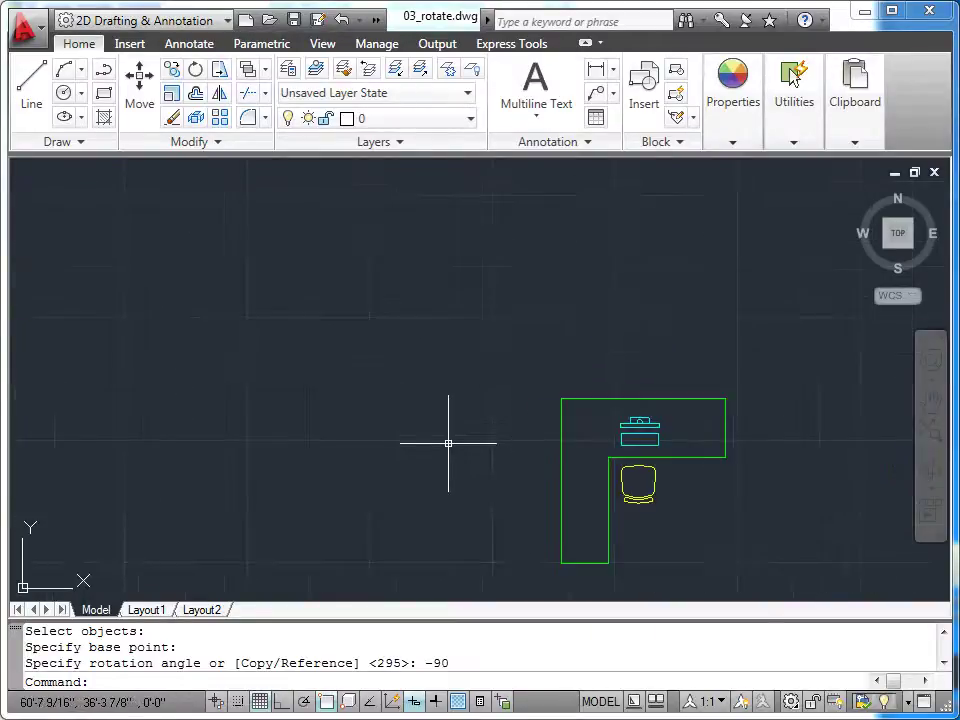
pyautogui.click(195, 68)
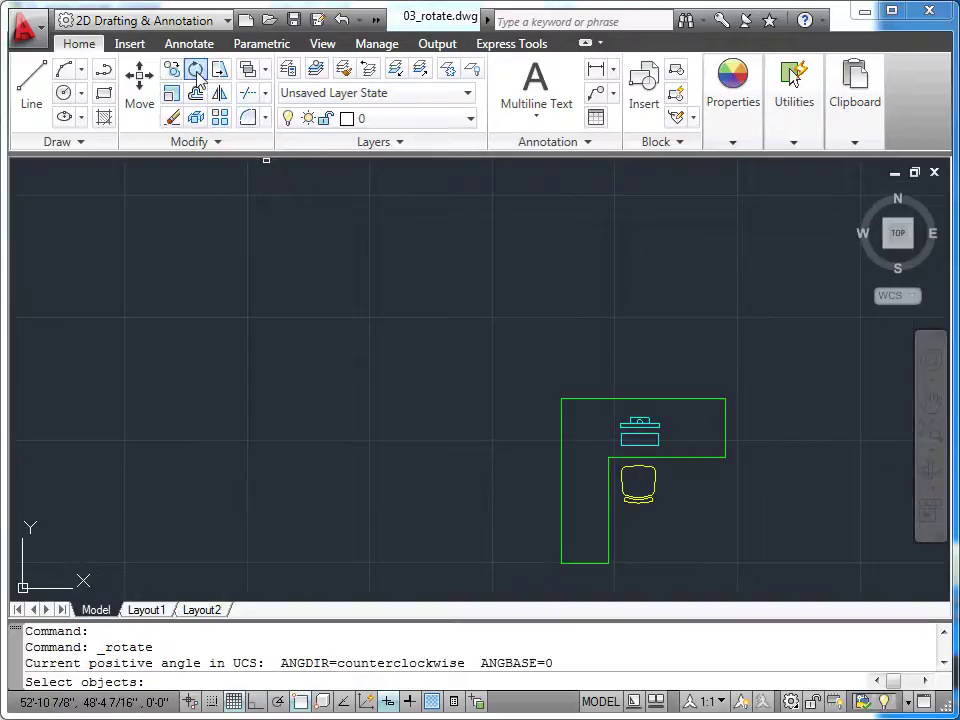
pyautogui.click(516, 361)
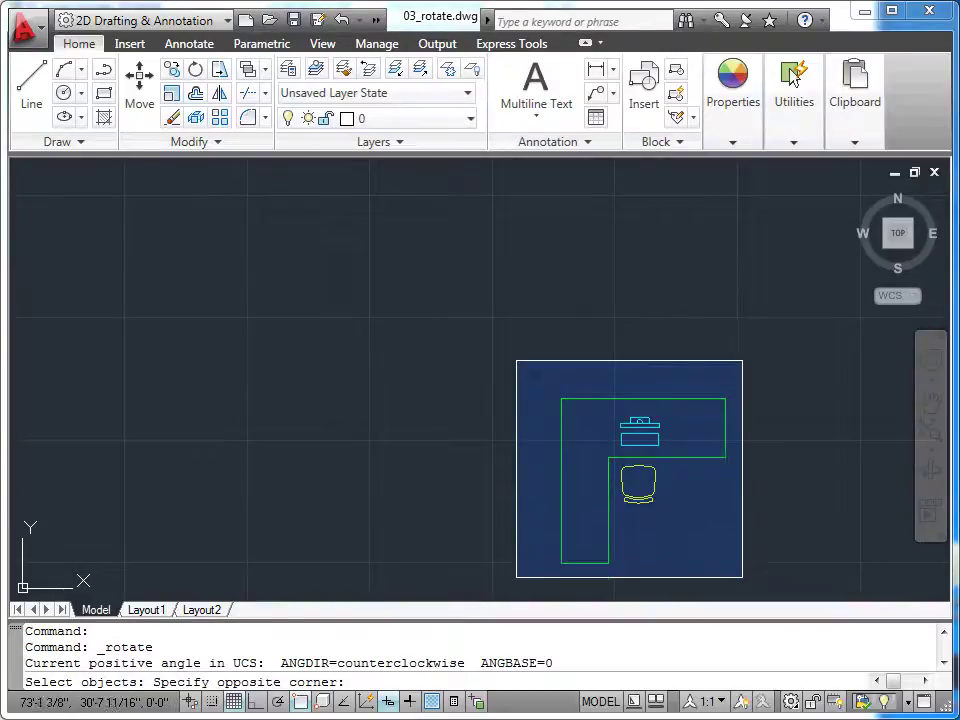
pyautogui.click(741, 582)
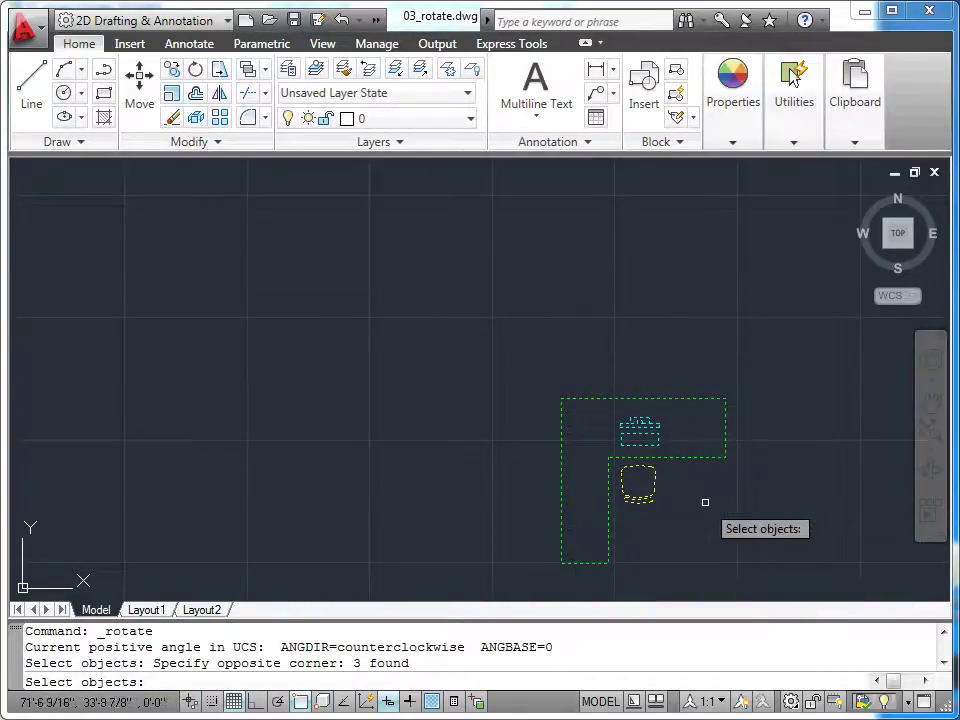
pyautogui.press('Return')
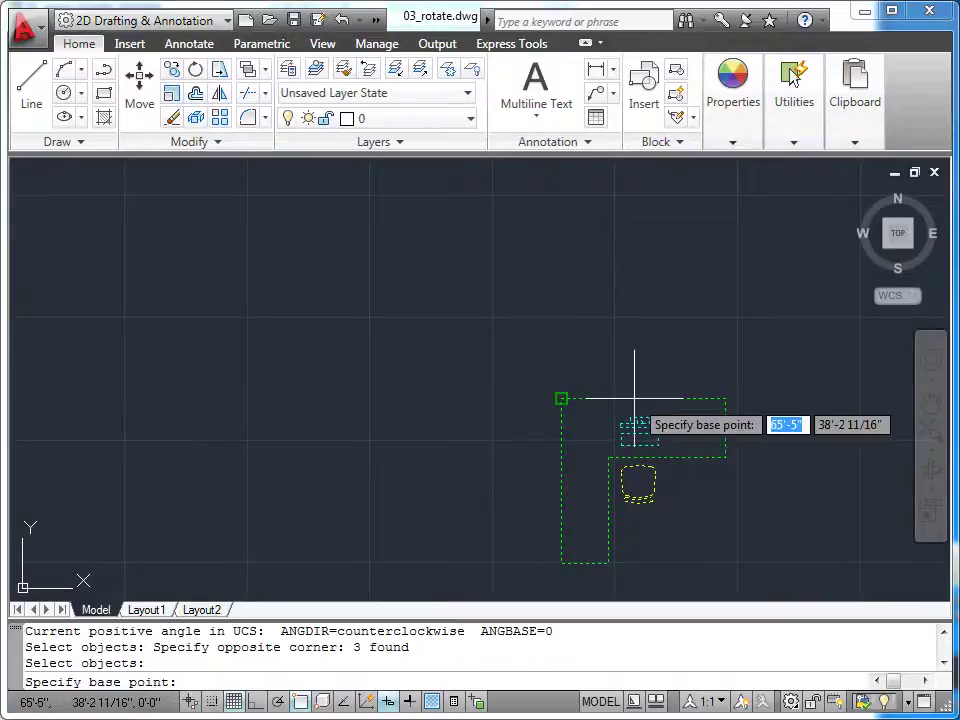
pyautogui.click(561, 398)
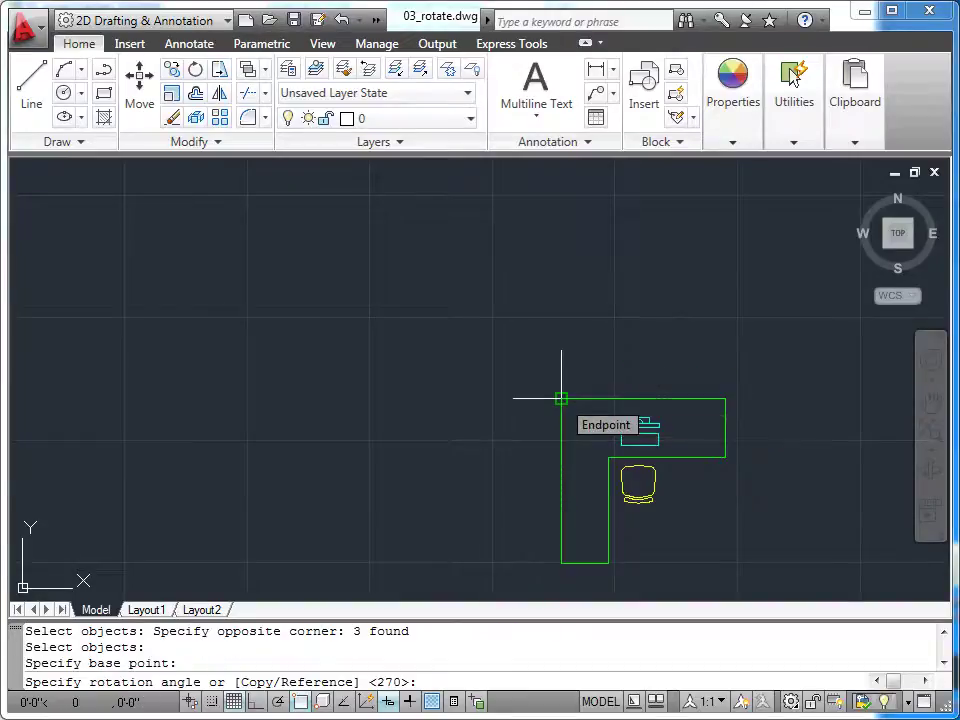
pyautogui.rightClick(536, 352)
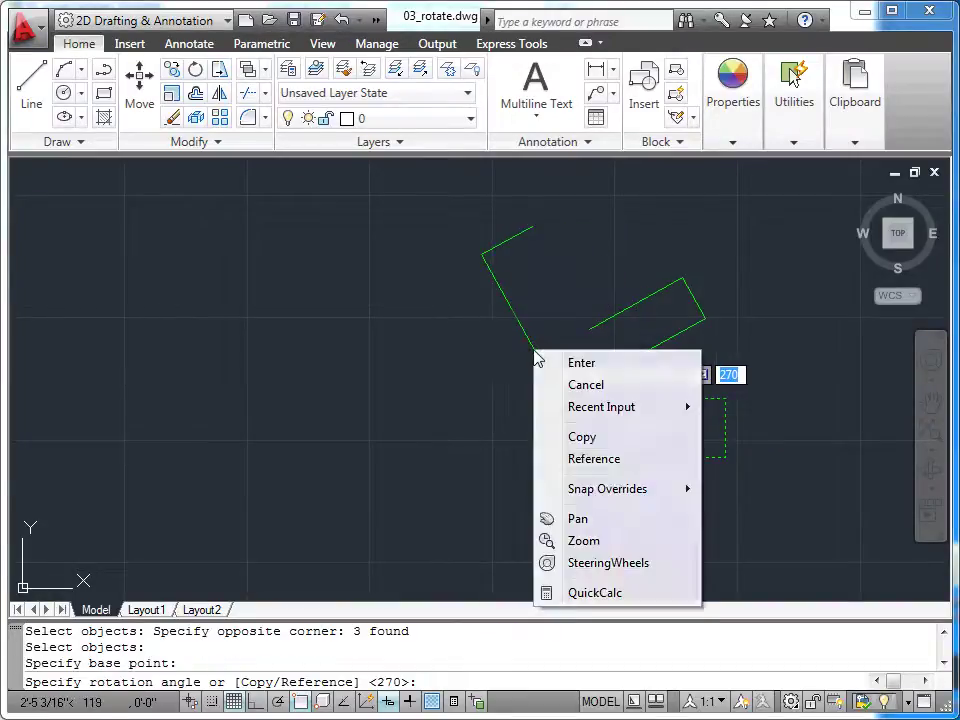
pyautogui.click(585, 438)
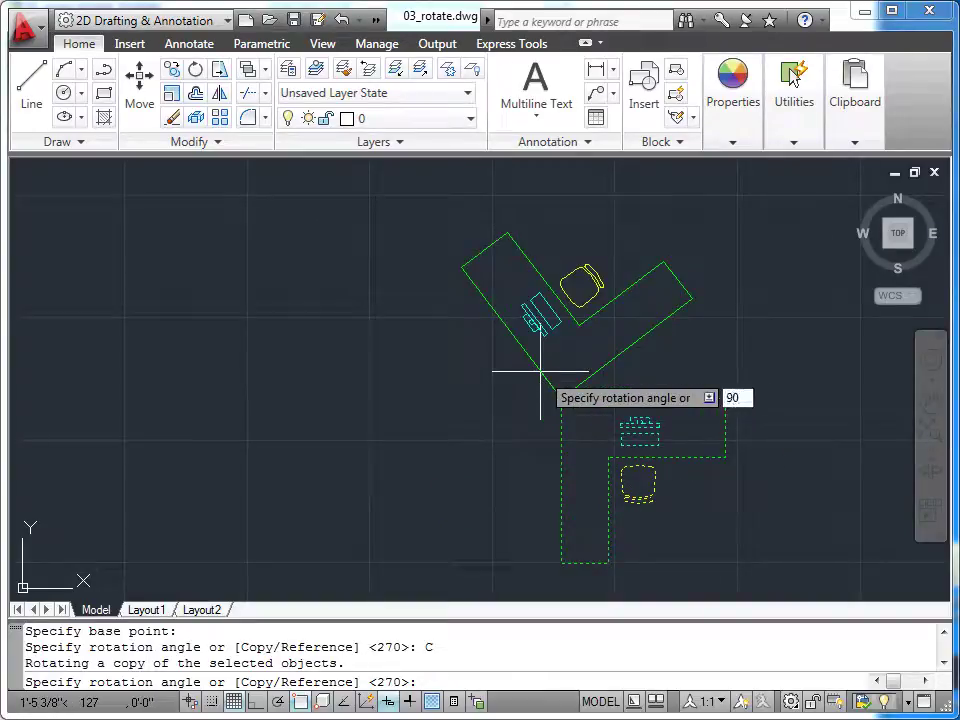
pyautogui.press('Return')
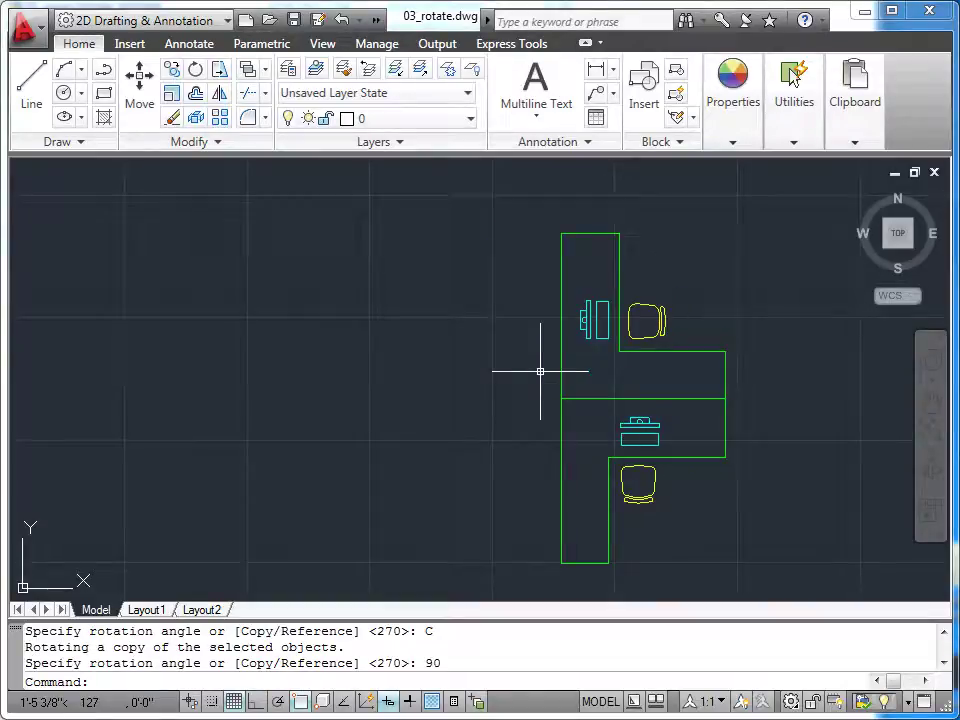
# Rotate a 180° copy of both workstations about their shared corner and recentre the cluster
pyautogui.click(195, 68)
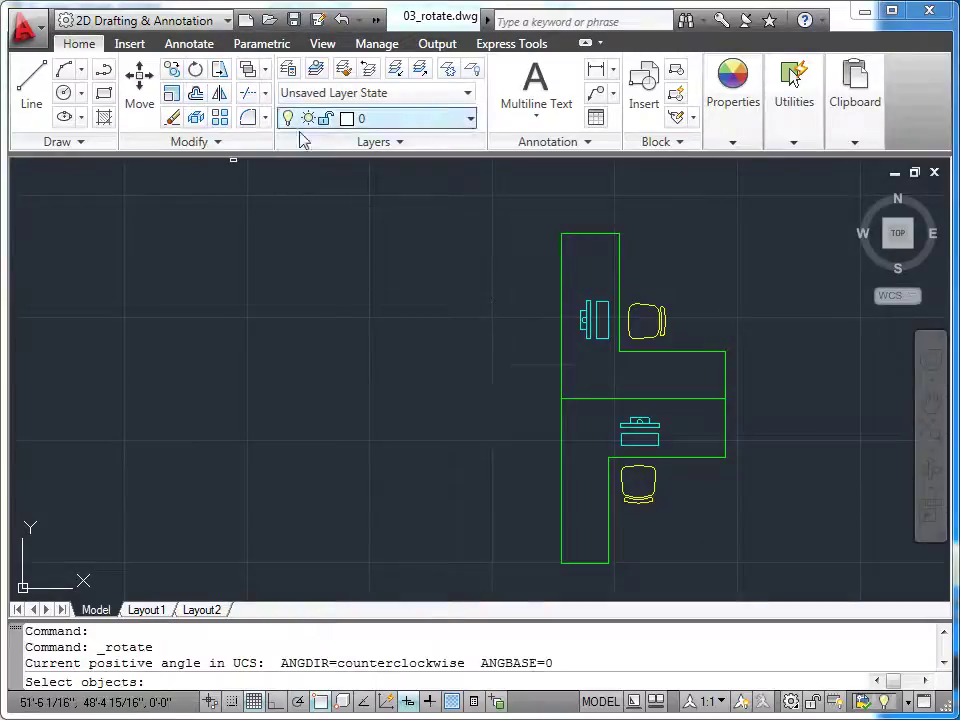
pyautogui.click(503, 202)
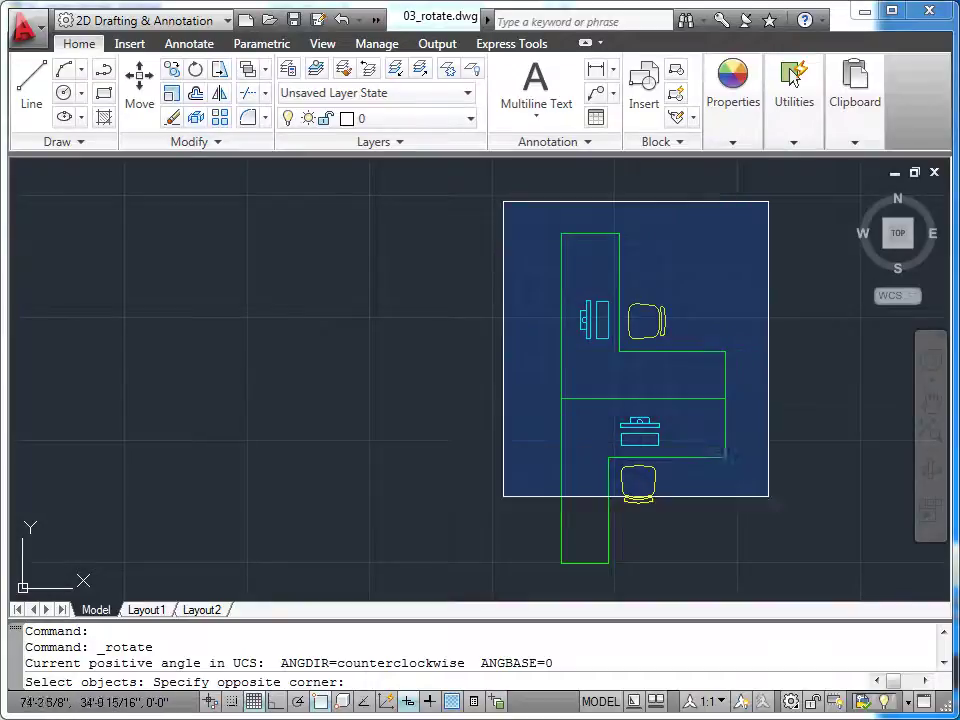
pyautogui.click(740, 587)
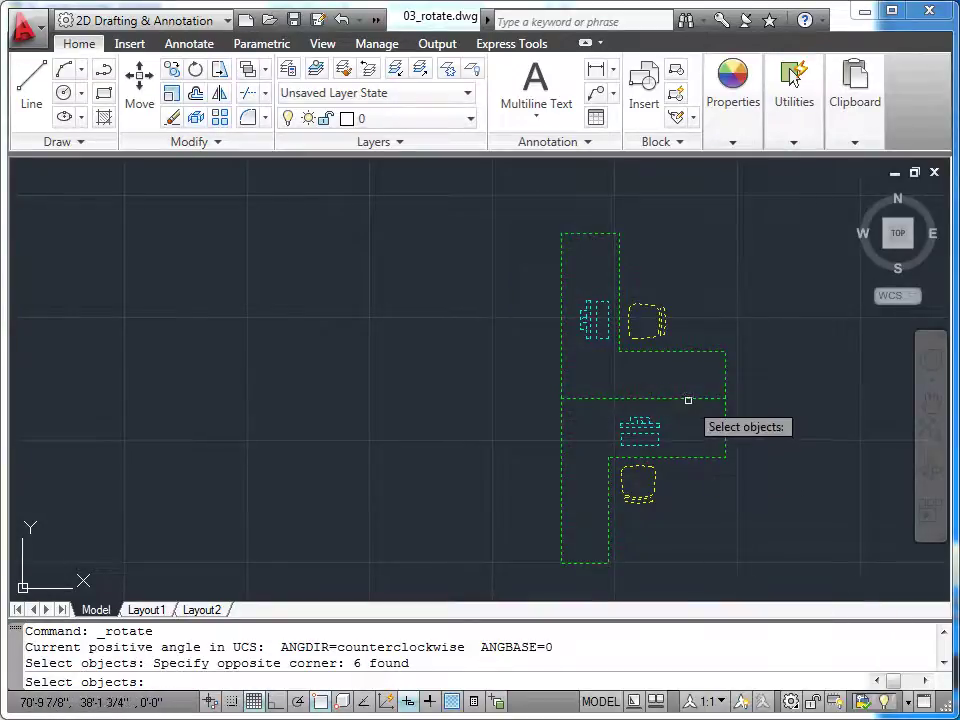
pyautogui.press('Return')
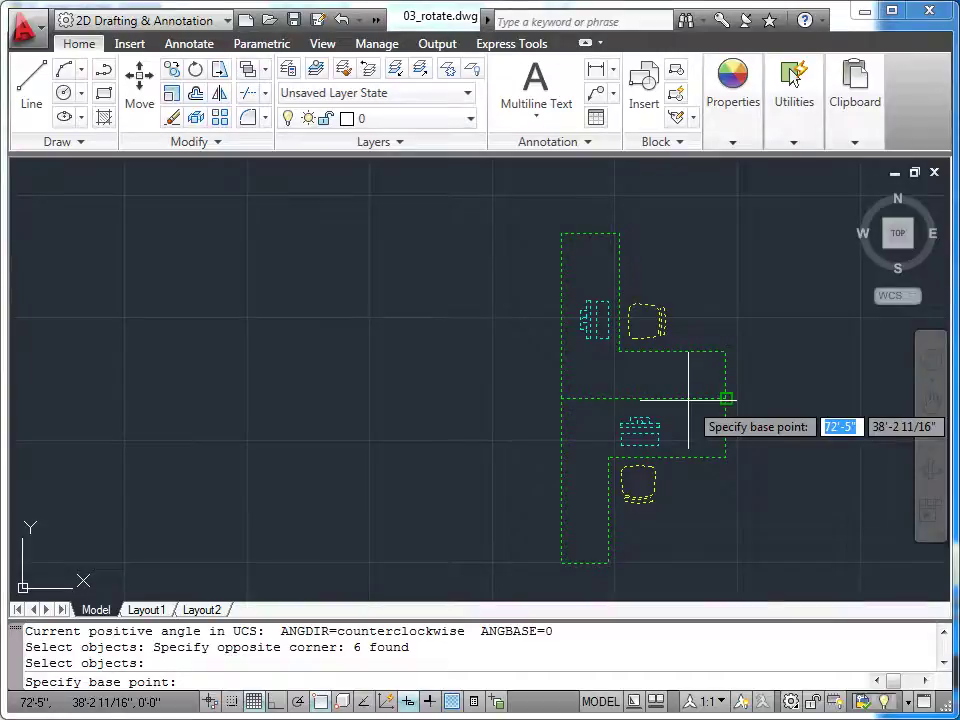
pyautogui.click(561, 397)
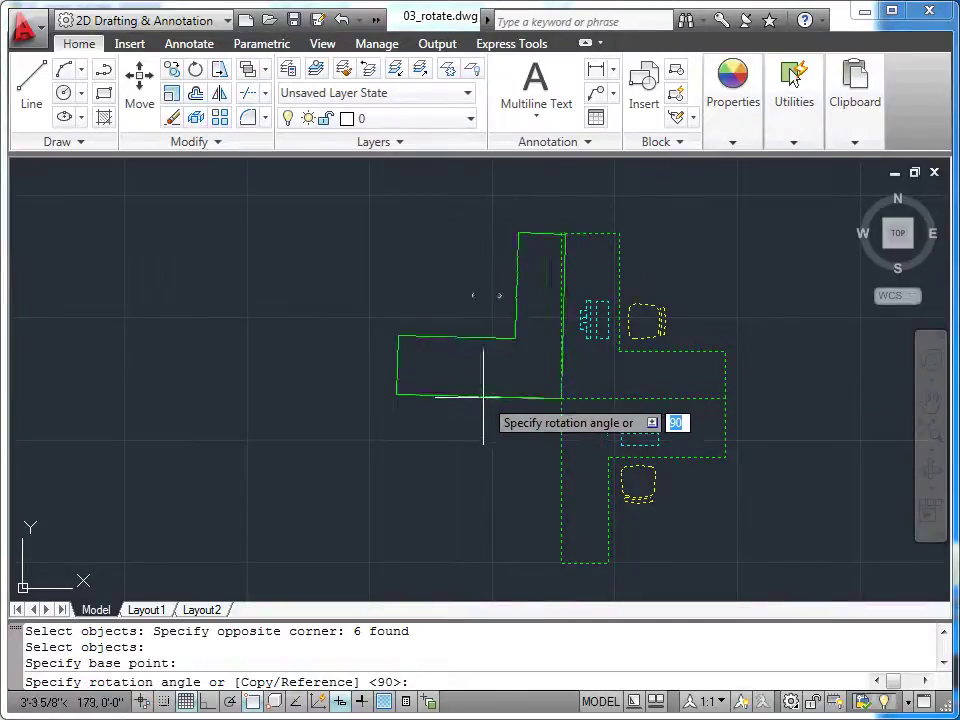
pyautogui.rightClick(479, 347)
pyautogui.click(521, 434)
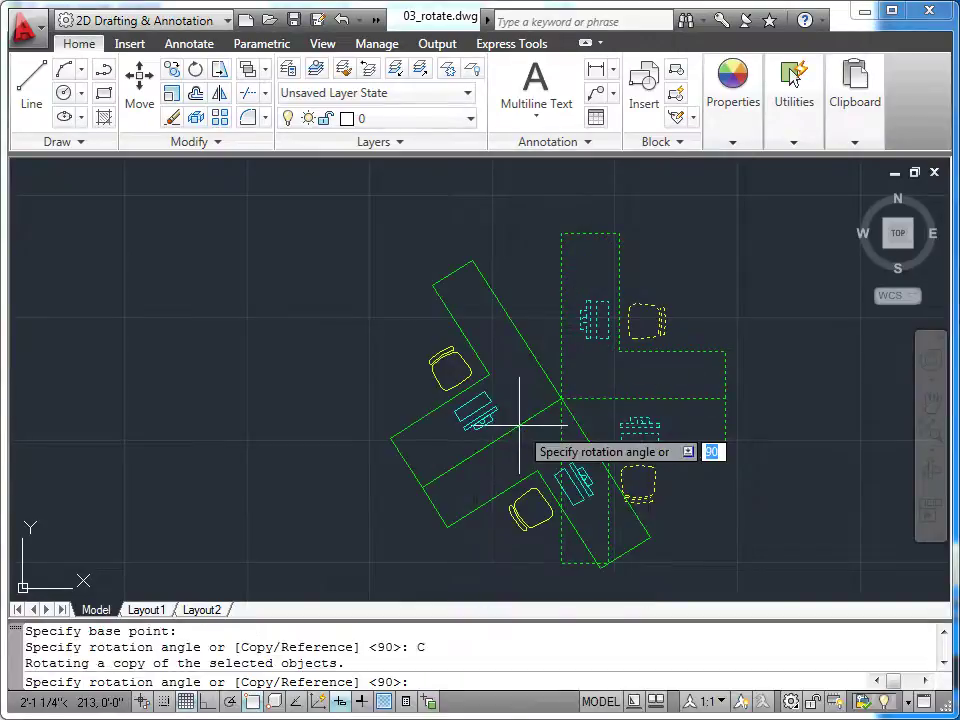
pyautogui.press('Return')
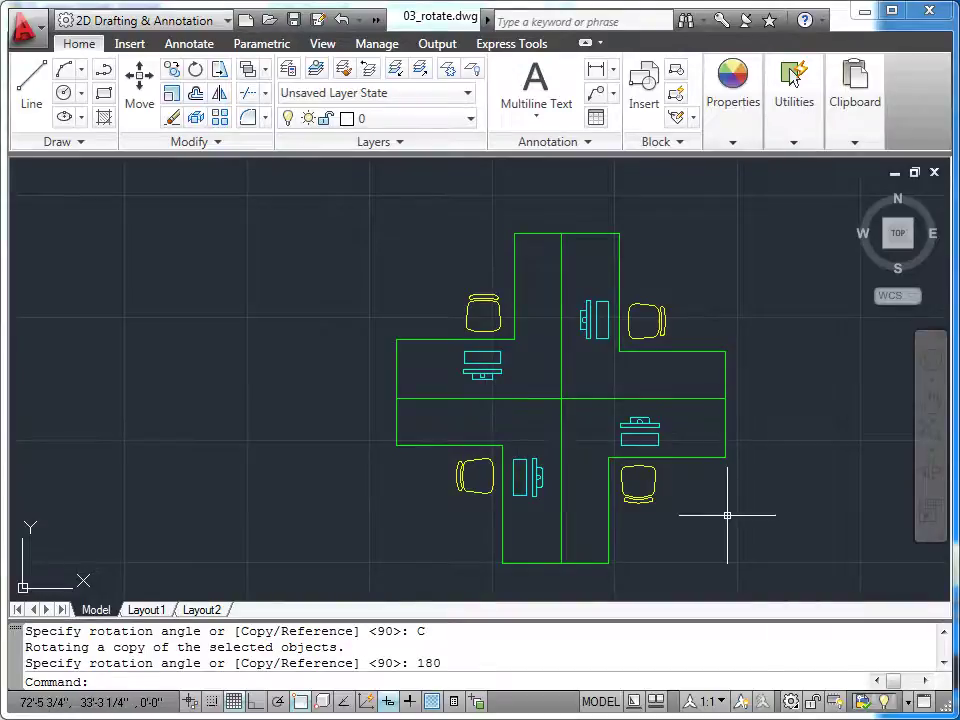
pyautogui.moveTo(750, 516); pyautogui.dragTo(562, 477, button='middle')
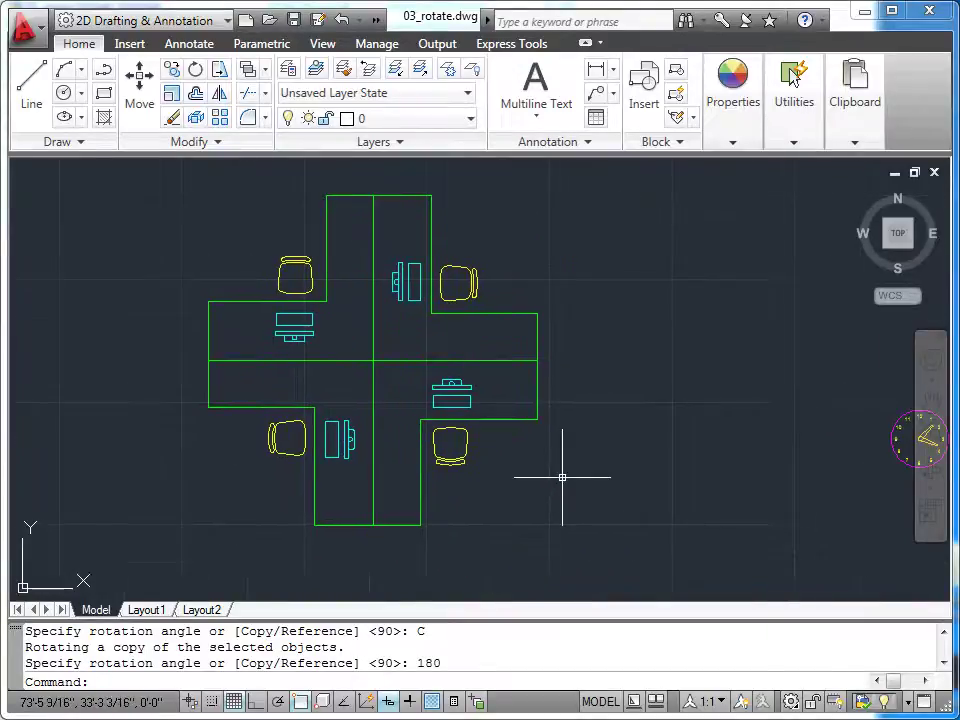